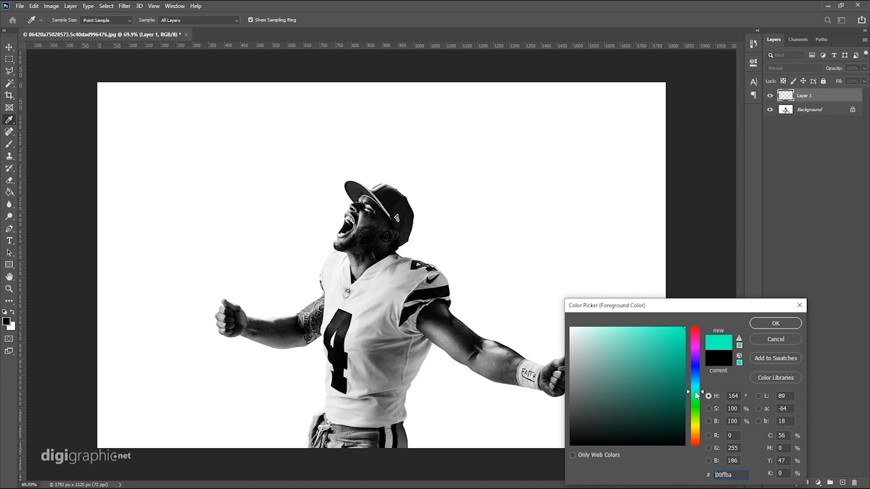
# - Set the foreground colour to teal #00eaab and paint one soft brush spot beside the player's cap on Layer 1
pyautogui.moveTo(677, 334); pyautogui.dragTo(692, 337)
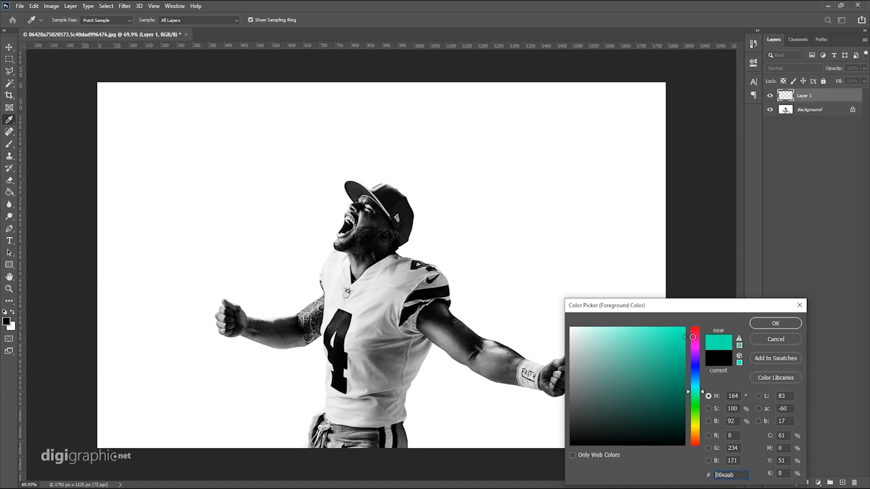
pyautogui.click(766, 328)
pyautogui.press('b')
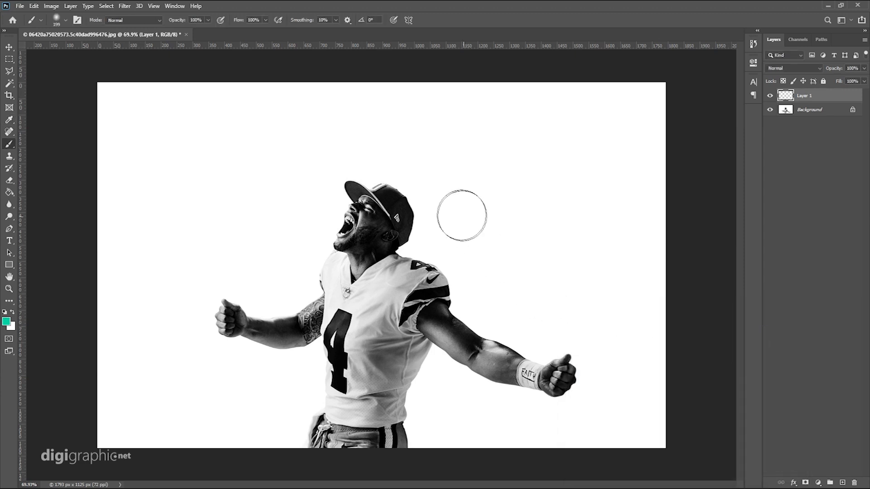
pyautogui.click(444, 229)
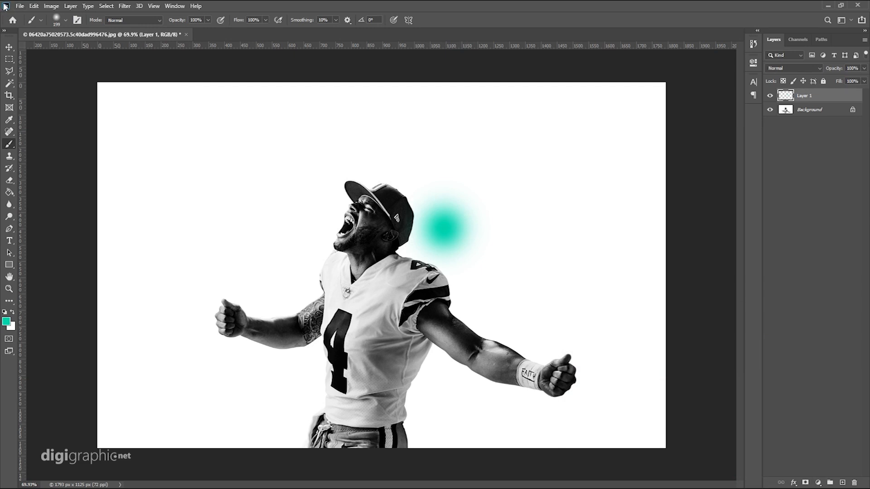
# - Paint a soft white spot on a new layer, then enlarge it and place it over the edge of the player's lower torso
pyautogui.click(843, 483)
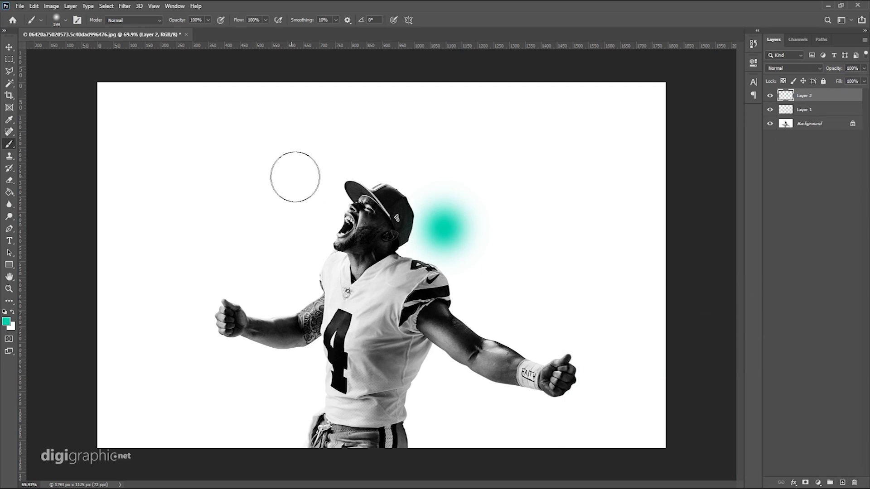
pyautogui.click(14, 313)
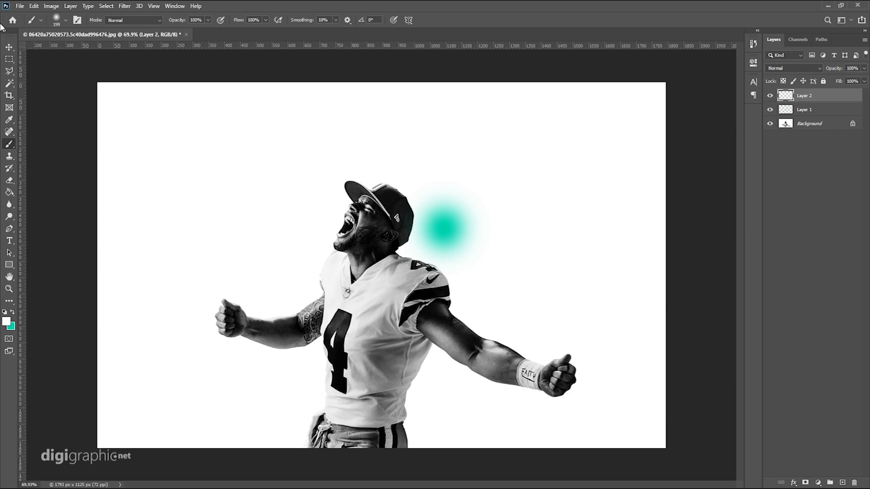
pyautogui.click(9, 47)
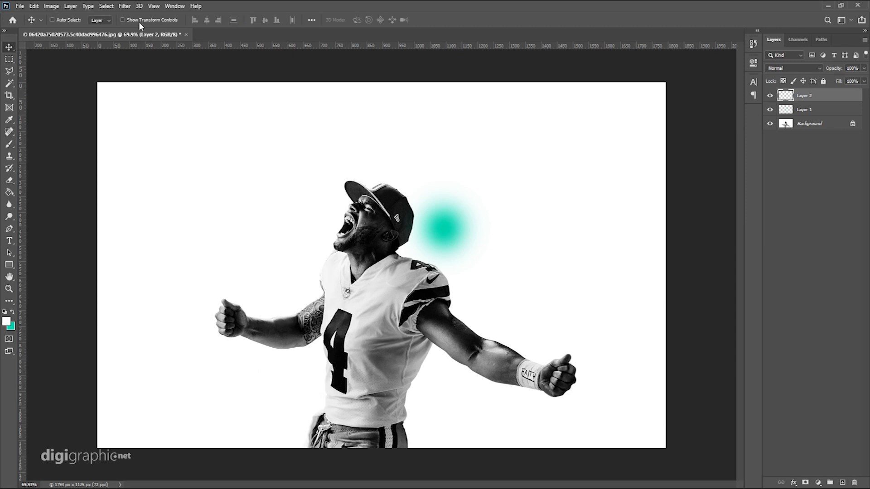
pyautogui.click(122, 20)
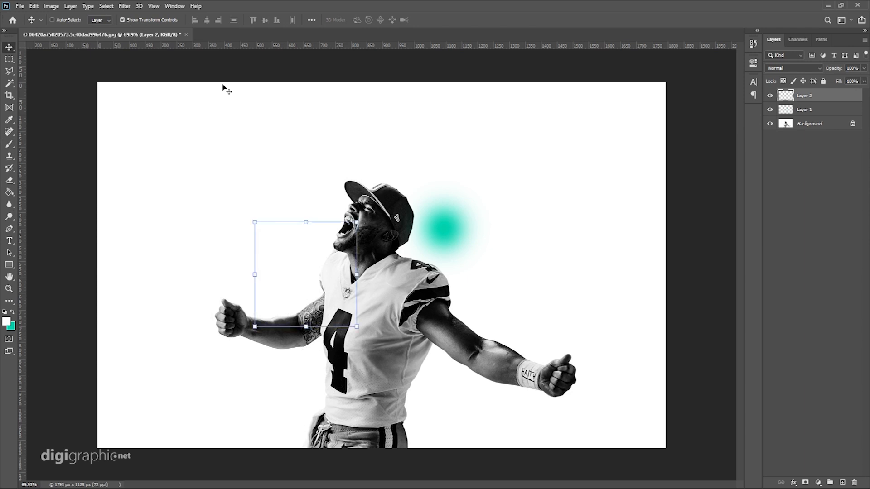
pyautogui.moveTo(357, 275); pyautogui.dragTo(457, 275)
pyautogui.moveTo(403, 281); pyautogui.dragTo(461, 400)
pyautogui.press('Return')
# - Duplicate the white spot three times and place the copies so they fade the edges of the jersey and shoulder
pyautogui.hotkey('ctrl', 'j')
pyautogui.moveTo(446, 428); pyautogui.dragTo(467, 299)
pyautogui.hotkey('ctrl', 'j')
pyautogui.moveTo(558, 280); pyautogui.dragTo(500, 281)
pyautogui.moveTo(448, 293); pyautogui.dragTo(472, 294)
pyautogui.press('Return')
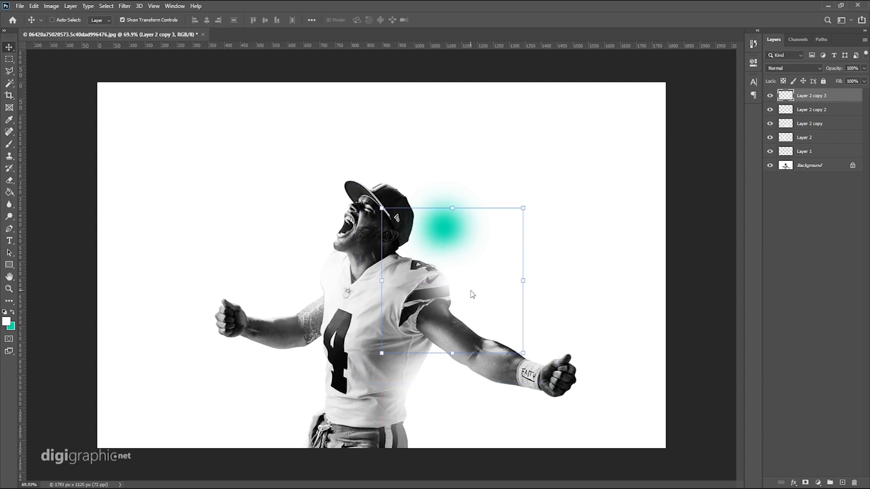
pyautogui.click(122, 20)
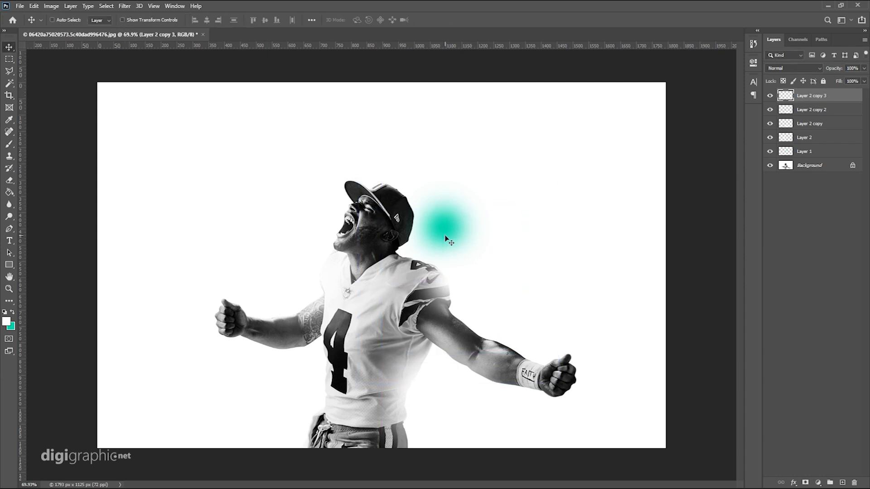
# - Move the teal spot on Layer 1 onto the player's shoulder and set its blend mode to Screen
pyautogui.scroll(-1, 445, 239)
pyautogui.click(805, 141)
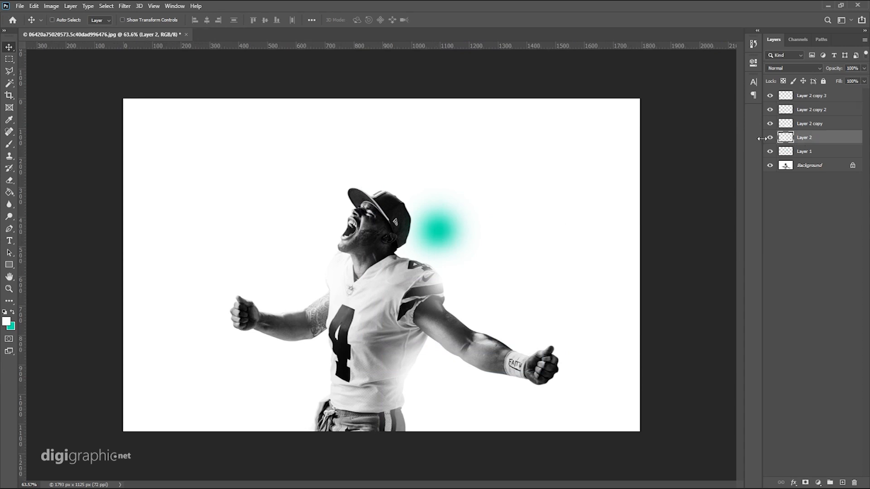
pyautogui.click(770, 137)
pyautogui.click(770, 152)
pyautogui.click(770, 151)
pyautogui.click(799, 154)
pyautogui.moveTo(436, 225); pyautogui.dragTo(410, 250)
pyautogui.click(793, 69)
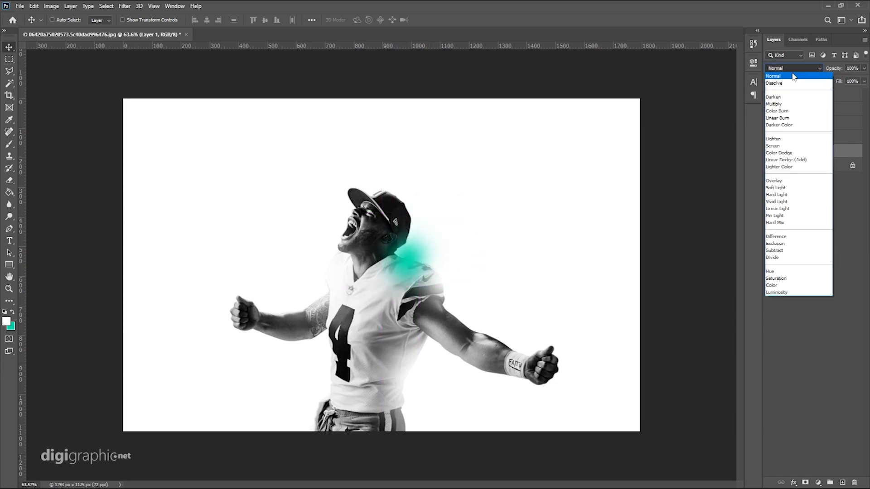
pyautogui.click(792, 147)
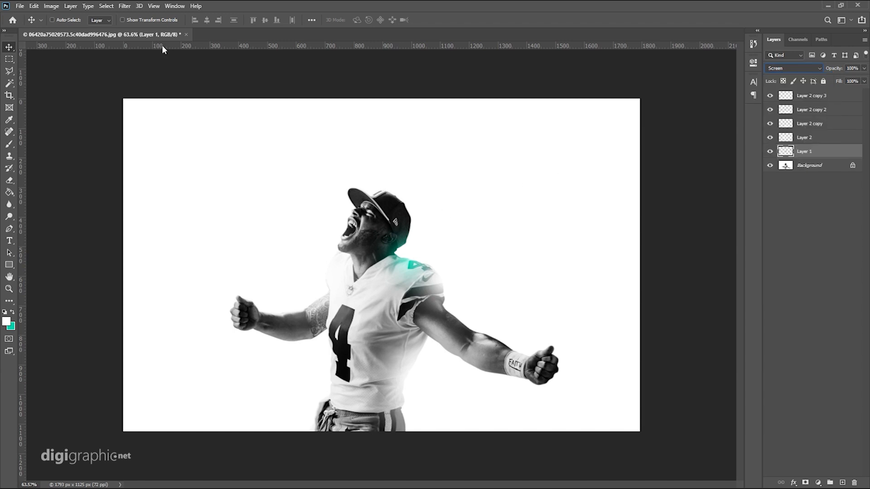
# - Duplicate the teal glow layer several times and spread the copies over both arms and the waist
pyautogui.click(152, 19)
pyautogui.moveTo(456, 263); pyautogui.dragTo(287, 383)
pyautogui.press('Return')
pyautogui.hotkey('ctrl', 'j')
pyautogui.hotkey('ctrl', 'j')
pyautogui.hotkey('ctrl', 'j')
pyautogui.hotkey('ctrl', 'j')
pyautogui.moveTo(317, 345); pyautogui.dragTo(451, 206)
# - Enlarge the topmost teal glow copy and place it over the shorts and the jersey number
pyautogui.moveTo(384, 282); pyautogui.dragTo(377, 371)
pyautogui.moveTo(192, 418); pyautogui.dragTo(73, 420)
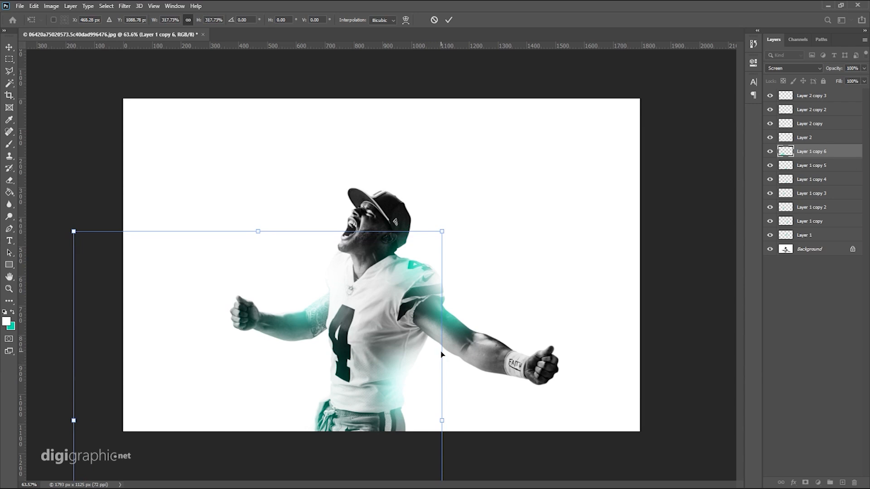
pyautogui.moveTo(444, 346); pyautogui.dragTo(484, 345)
pyautogui.moveTo(400, 356)
pyautogui.mouseDown()
pyautogui.moveTo(368, 375)
pyautogui.moveTo(384, 357)
pyautogui.mouseUp()
pyautogui.press('Return')
pyautogui.click(158, 20)
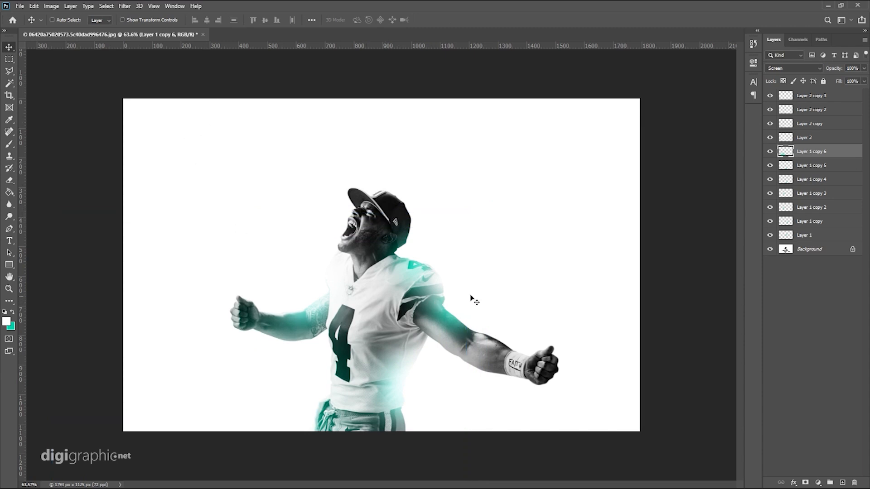
# - Duplicate Layer 1 copy 4, move the new glow over the cap and enlarge it to about 161%
pyautogui.click(809, 181)
pyautogui.moveTo(569, 246); pyautogui.dragTo(485, 125)
pyautogui.moveTo(468, 275); pyautogui.dragTo(443, 217)
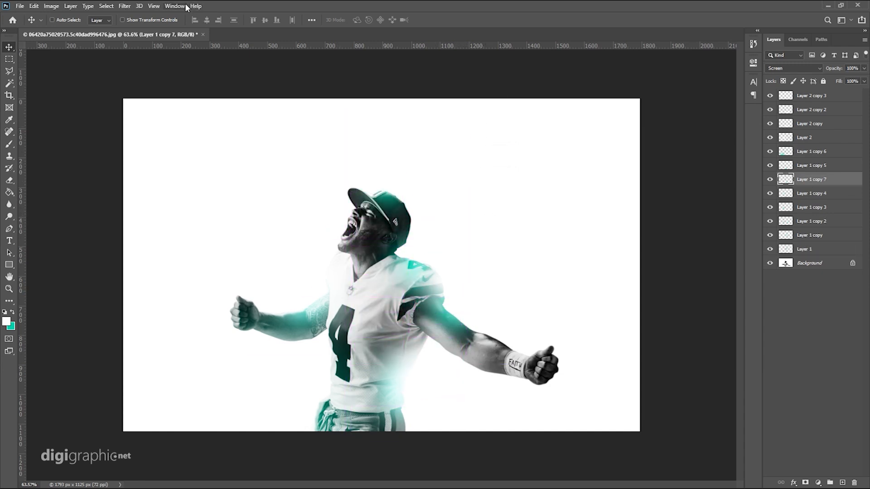
pyautogui.click(170, 20)
pyautogui.moveTo(447, 117)
pyautogui.mouseDown()
pyautogui.moveTo(538, 71)
pyautogui.moveTo(421, 132)
pyautogui.moveTo(430, 139)
pyautogui.moveTo(444, 124)
pyautogui.mouseUp()
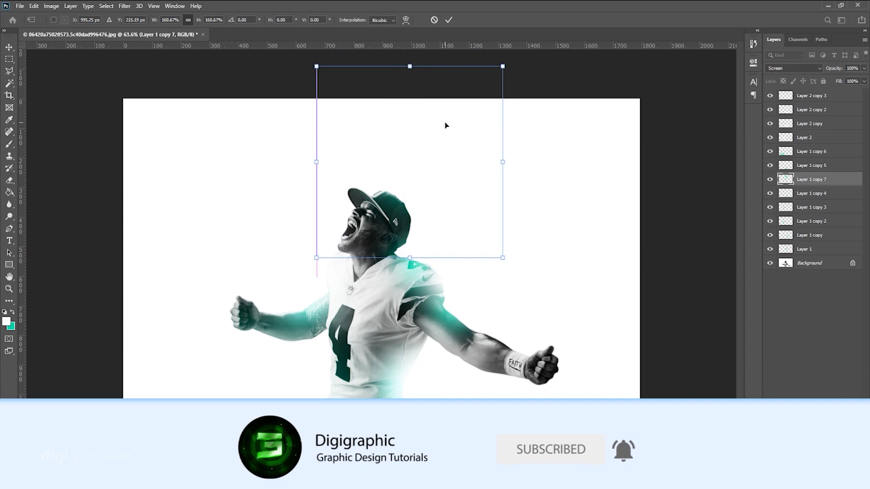
pyautogui.press('Return')
pyautogui.click(123, 20)
# - Toggle the visibility of the individual white and teal glow layers to examine what each contributes
pyautogui.scroll(-3, 421, 276)
pyautogui.scroll(-1, 420, 275)
pyautogui.scroll(1, 421, 276)
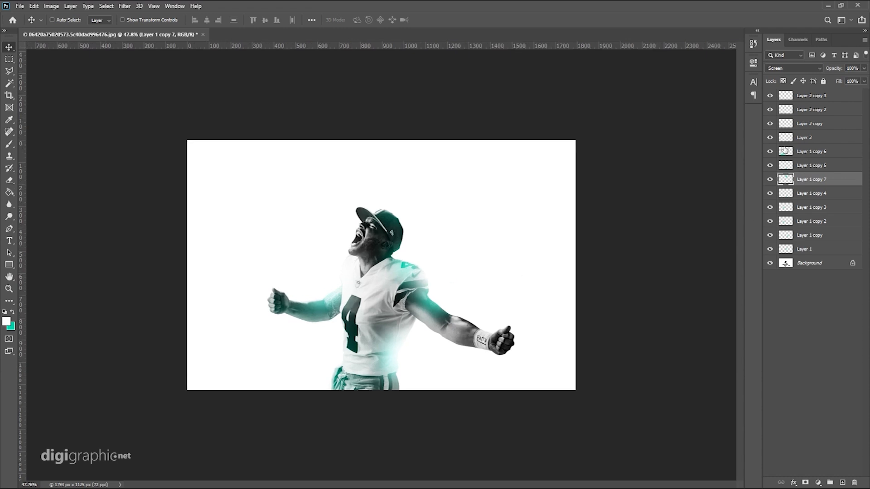
pyautogui.click(769, 166)
pyautogui.click(770, 163)
pyautogui.click(769, 153)
pyautogui.click(769, 153)
pyautogui.click(769, 139)
pyautogui.click(770, 139)
pyautogui.click(769, 138)
pyautogui.click(770, 138)
pyautogui.click(770, 125)
pyautogui.click(770, 125)
pyautogui.click(770, 110)
pyautogui.click(770, 111)
pyautogui.click(770, 96)
pyautogui.click(770, 96)
pyautogui.click(770, 222)
pyautogui.click(769, 222)
pyautogui.click(770, 236)
pyautogui.click(769, 236)
# - Nudge the Layer 1 teal glow slightly outward and upward from the player's shoulder
pyautogui.click(770, 250)
pyautogui.click(770, 250)
pyautogui.click(788, 250)
pyautogui.moveTo(415, 266); pyautogui.dragTo(433, 260)
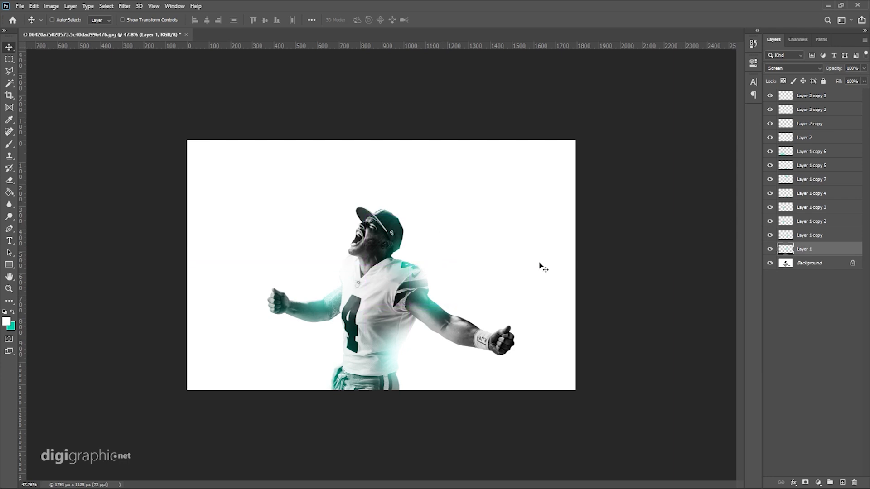
# - Add a Hue/Saturation adjustment layer above all other layers with hue +180 and saturation -17
pyautogui.click(814, 96)
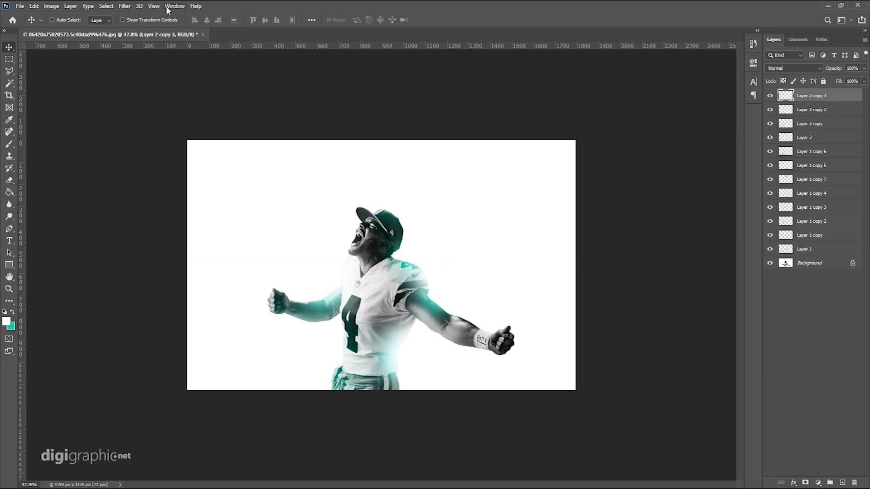
pyautogui.click(68, 6)
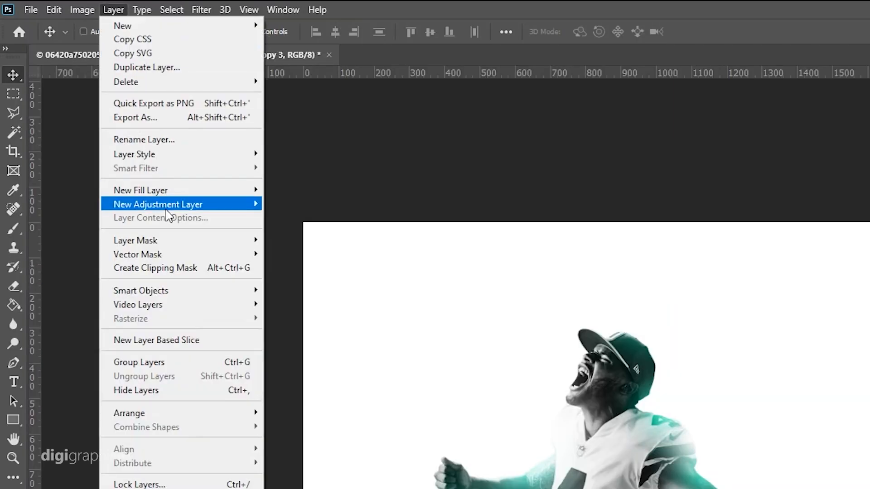
pyautogui.moveTo(105, 125)
pyautogui.click(307, 281)
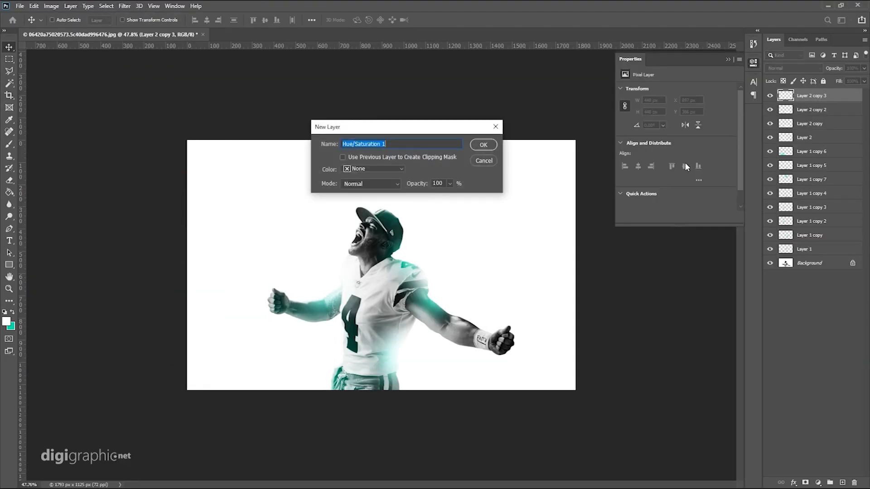
pyautogui.moveTo(454, 131); pyautogui.dragTo(718, 127)
pyautogui.click(728, 143)
pyautogui.click(705, 144)
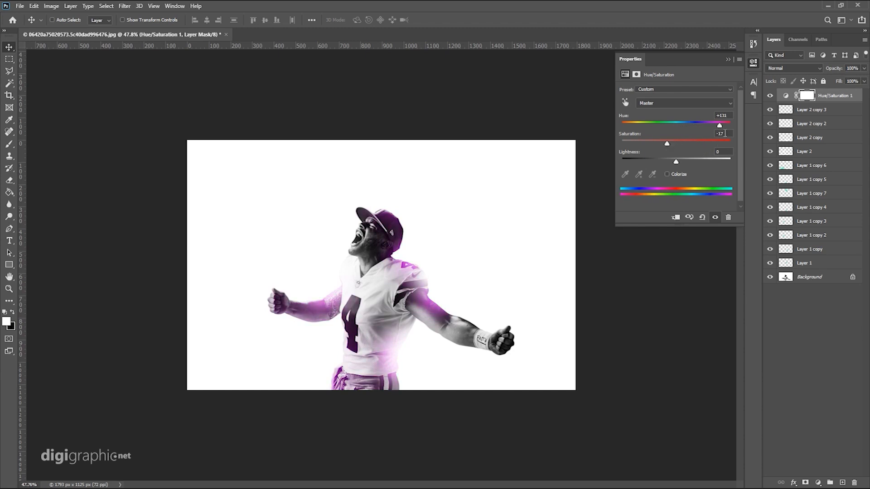
pyautogui.moveTo(719, 129); pyautogui.dragTo(729, 126)
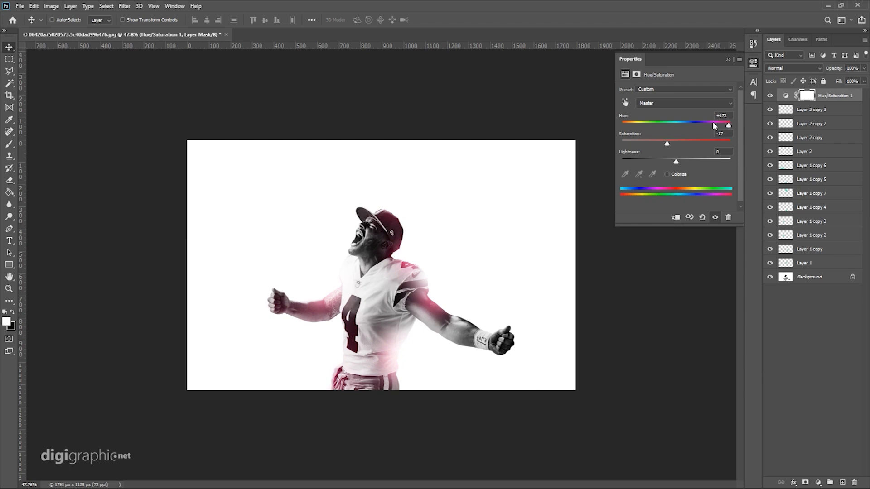
pyautogui.moveTo(633, 123); pyautogui.dragTo(729, 125)
# - Examine the recoloured glows on the player's torso, arms and head up close with the interface panels hidden
pyautogui.scroll(10, 388, 285)
pyautogui.moveTo(384, 362); pyautogui.dragTo(387, 208)
pyautogui.moveTo(483, 287); pyautogui.dragTo(477, 307)
pyautogui.moveTo(297, 238); pyautogui.dragTo(331, 330)
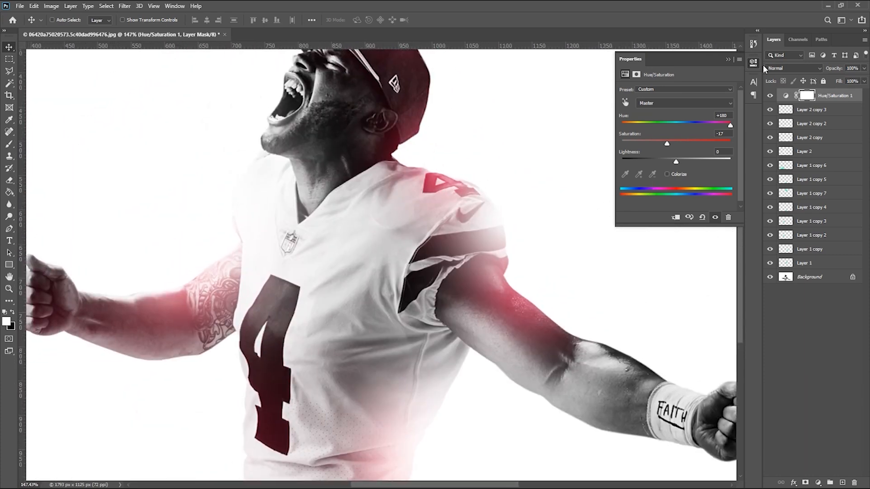
pyautogui.click(754, 63)
pyautogui.press('Tab')
pyautogui.moveTo(472, 205); pyautogui.dragTo(565, 250)
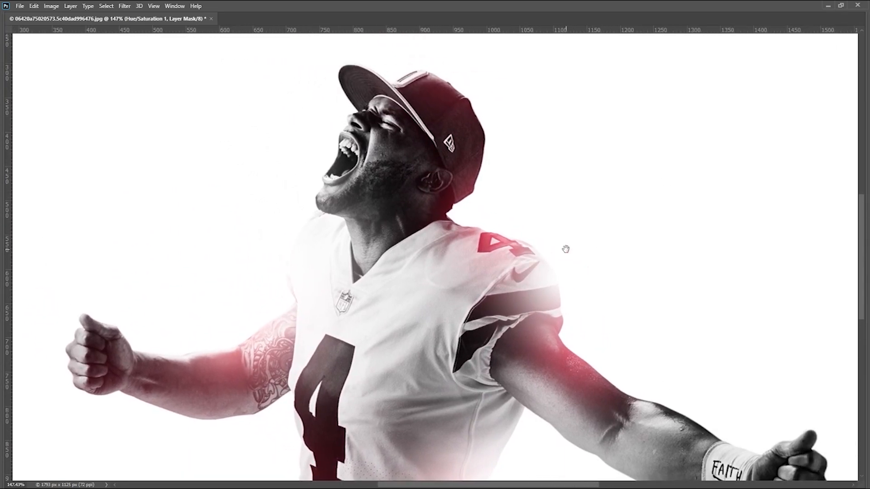